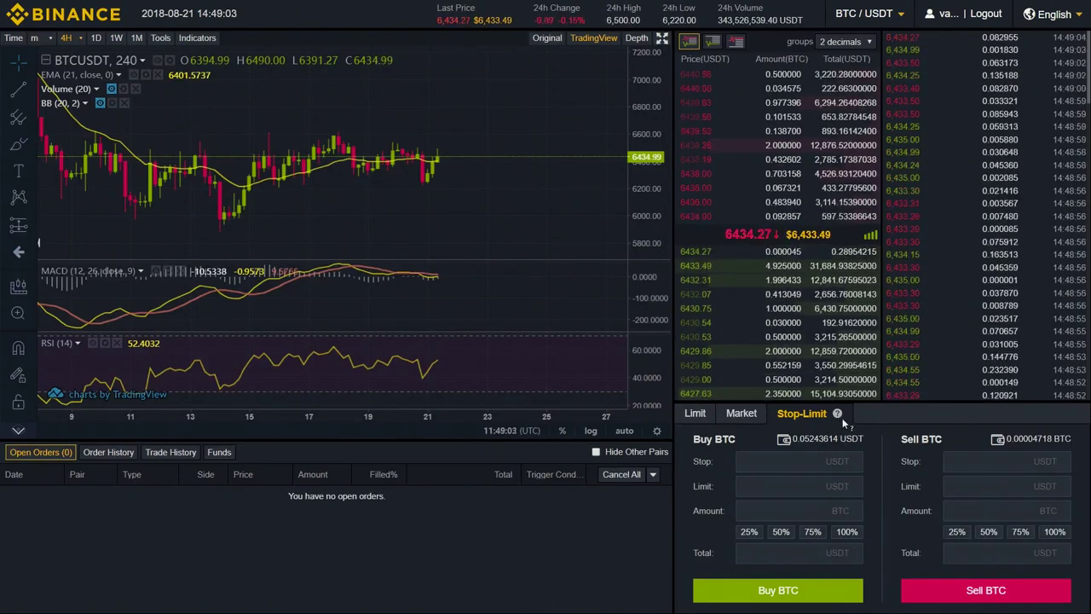
# Read the 'How to use Stop-Limit Function' FAQ article, then return to the BTC/USDT trading page.
pyautogui.moveTo(839, 414)
pyautogui.click(802, 485)
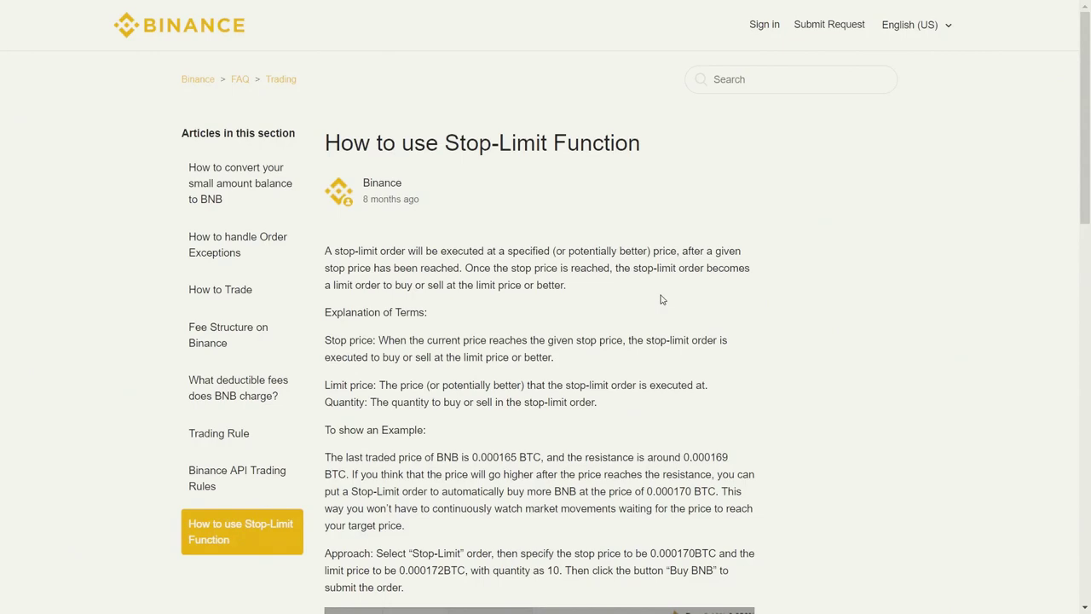
pyautogui.scroll(-9, 661, 299)
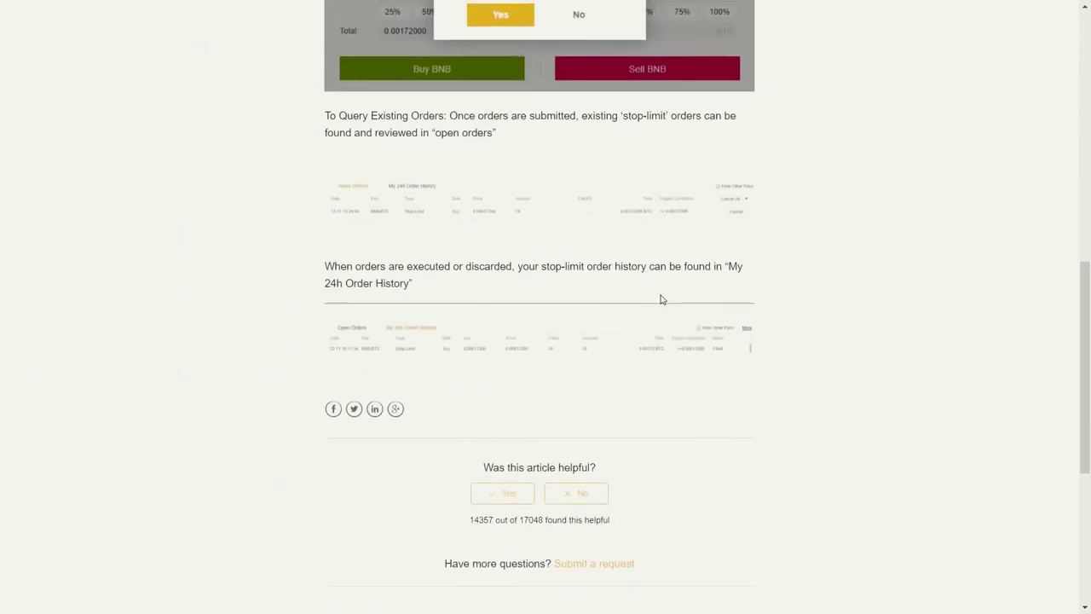
pyautogui.scroll(9, 661, 299)
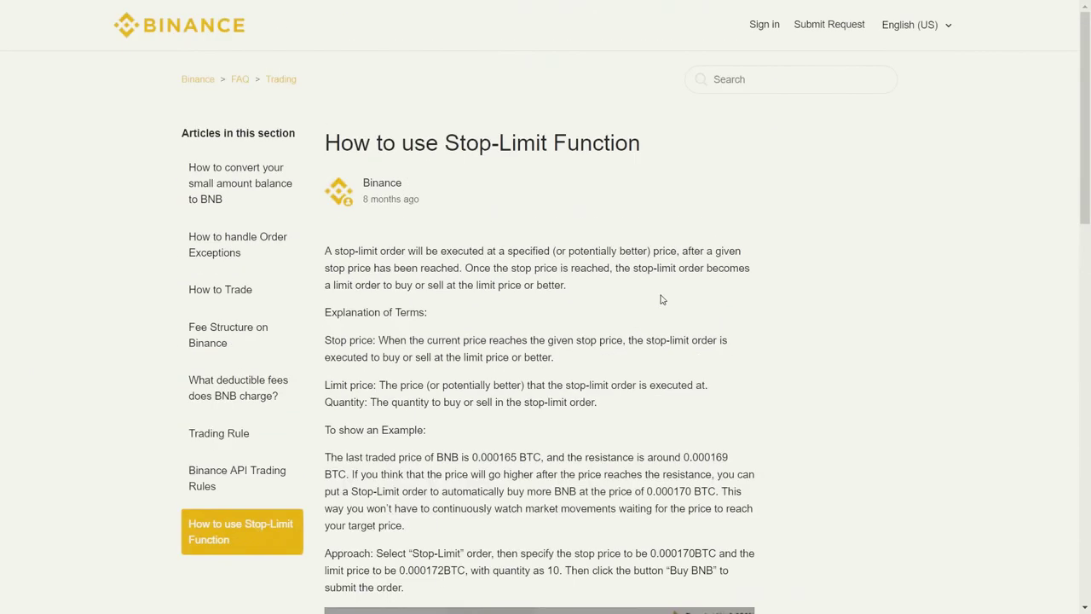
pyautogui.hotkey('ctrl', 'Tab')
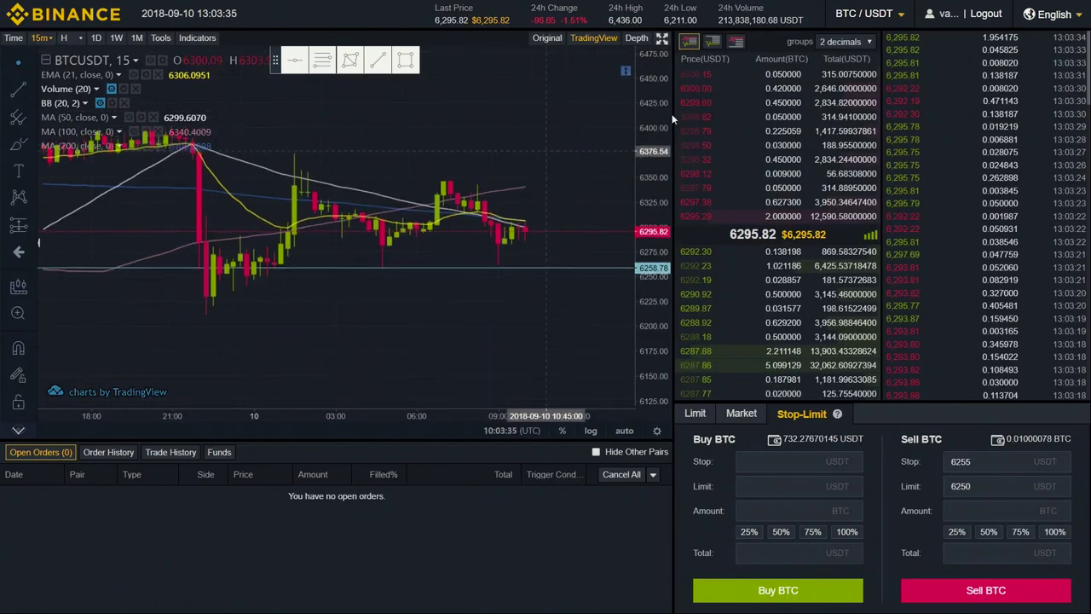
pyautogui.click(662, 39)
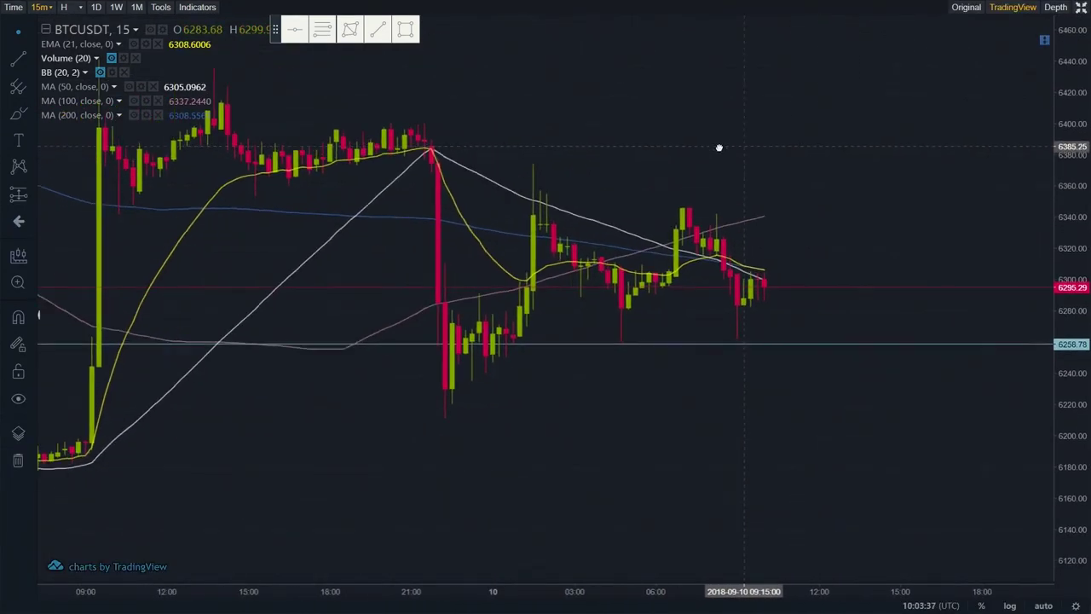
pyautogui.moveTo(563, 159)
pyautogui.mouseDown()
pyautogui.moveTo(389, 309)
pyautogui.moveTo(583, 166)
pyautogui.mouseUp()
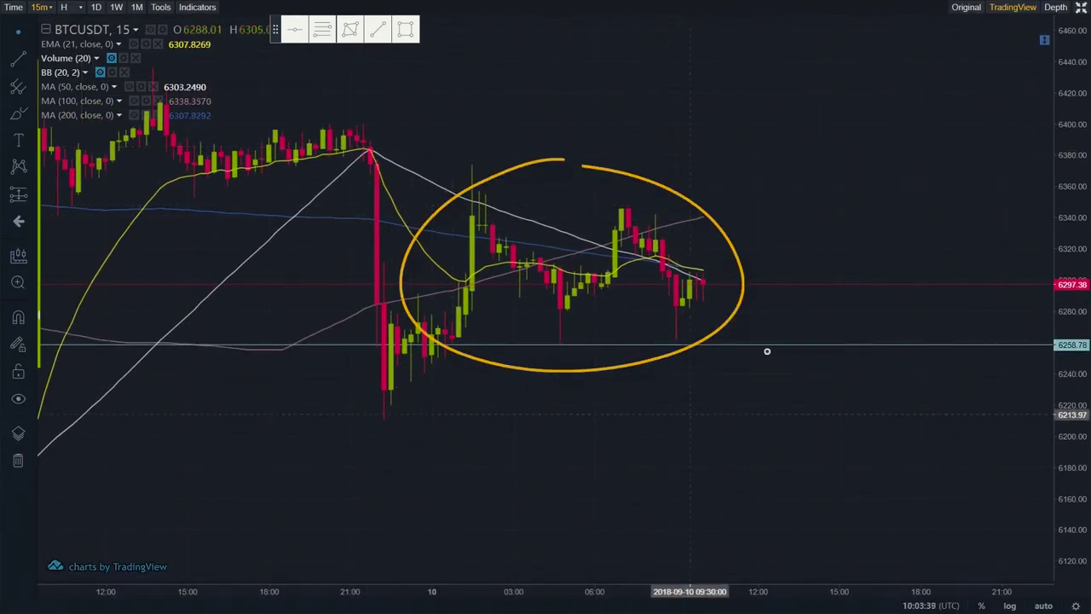
pyautogui.hotkey('ctrl', 'z')
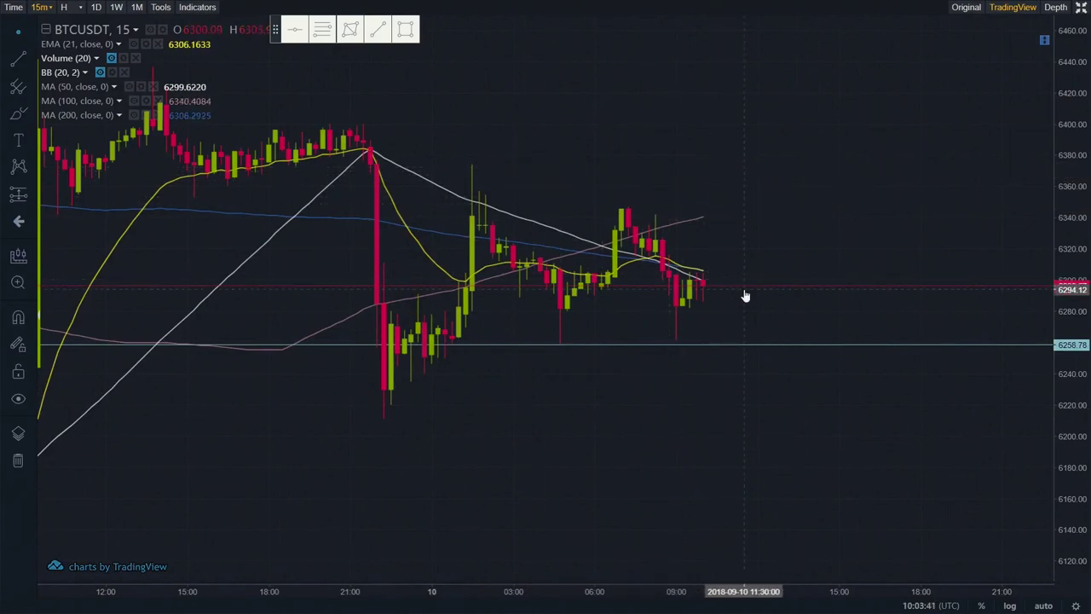
pyautogui.moveTo(735, 250); pyautogui.dragTo(795, 186)
pyautogui.moveTo(751, 191); pyautogui.dragTo(784, 177)
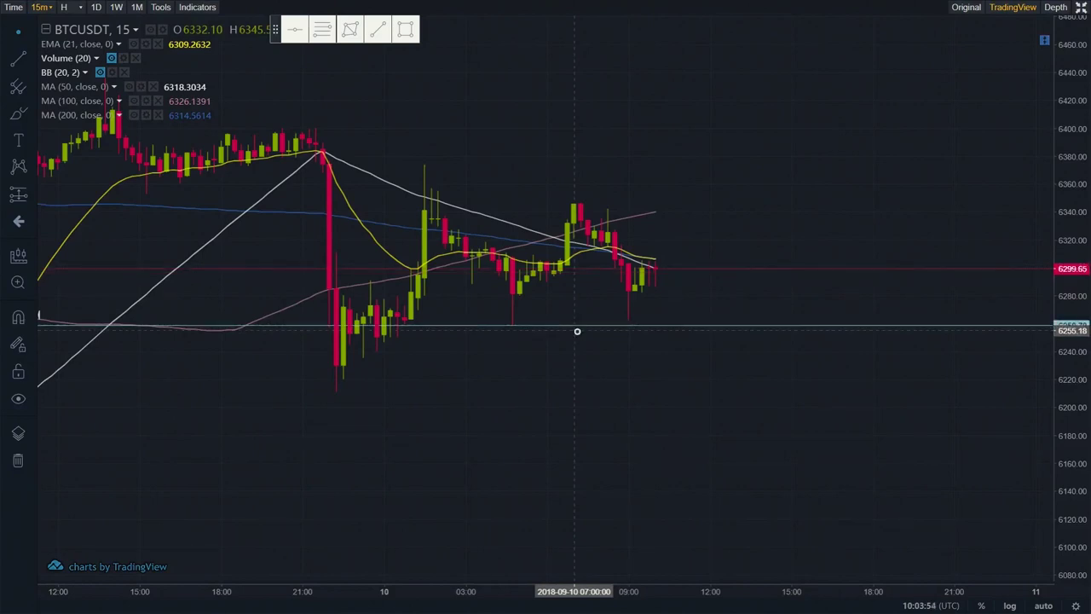
pyautogui.click(1081, 6)
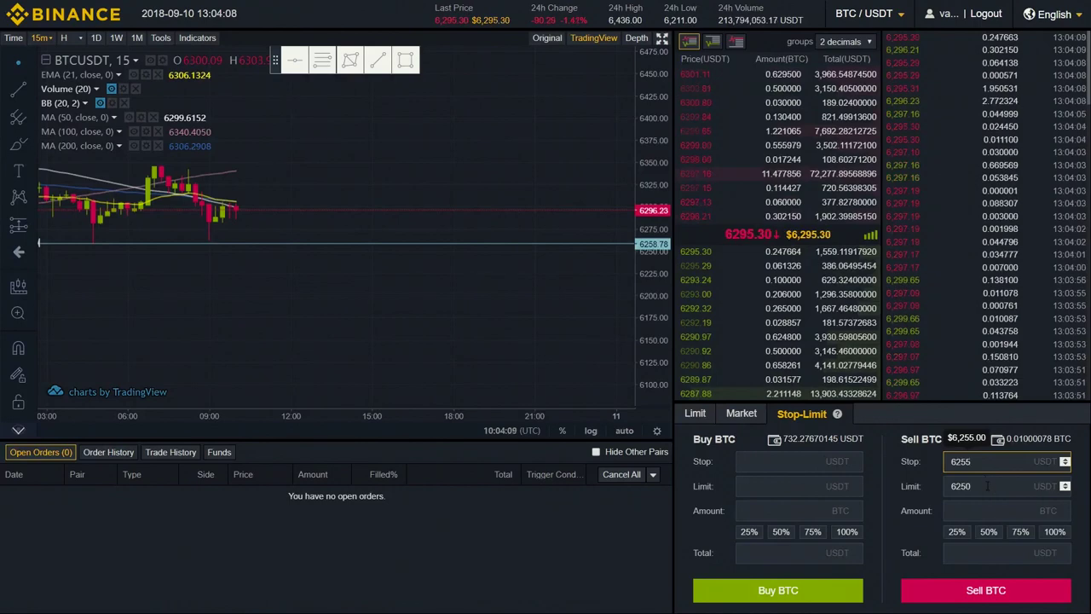
# Sell the full 0.01 BTC balance as a stop-limit order (stop 6255, limit 6250) and confirm it.
pyautogui.click(987, 506)
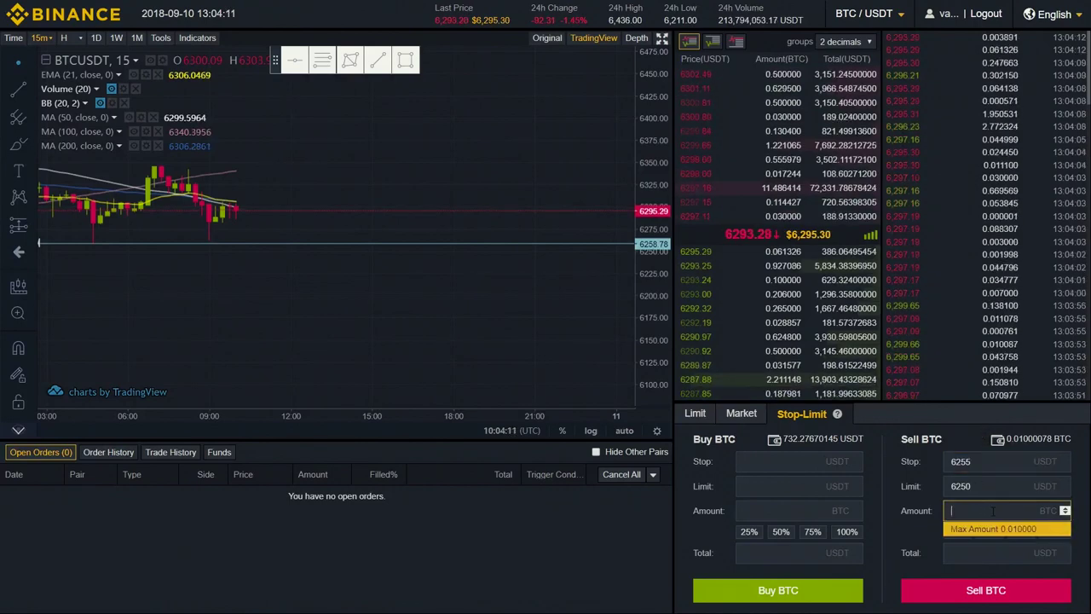
pyautogui.click(1046, 536)
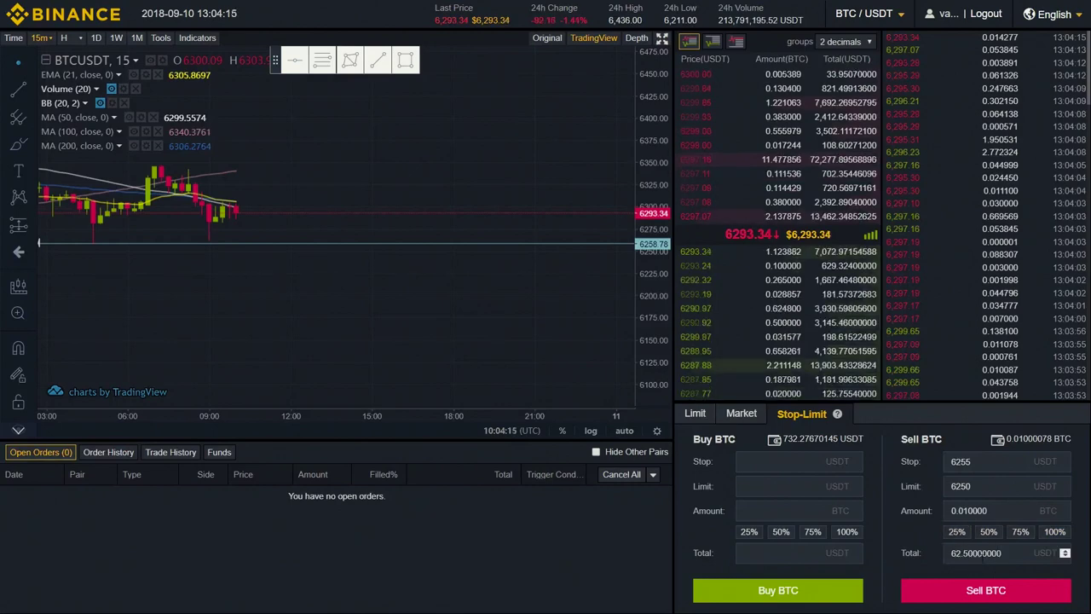
pyautogui.click(1000, 597)
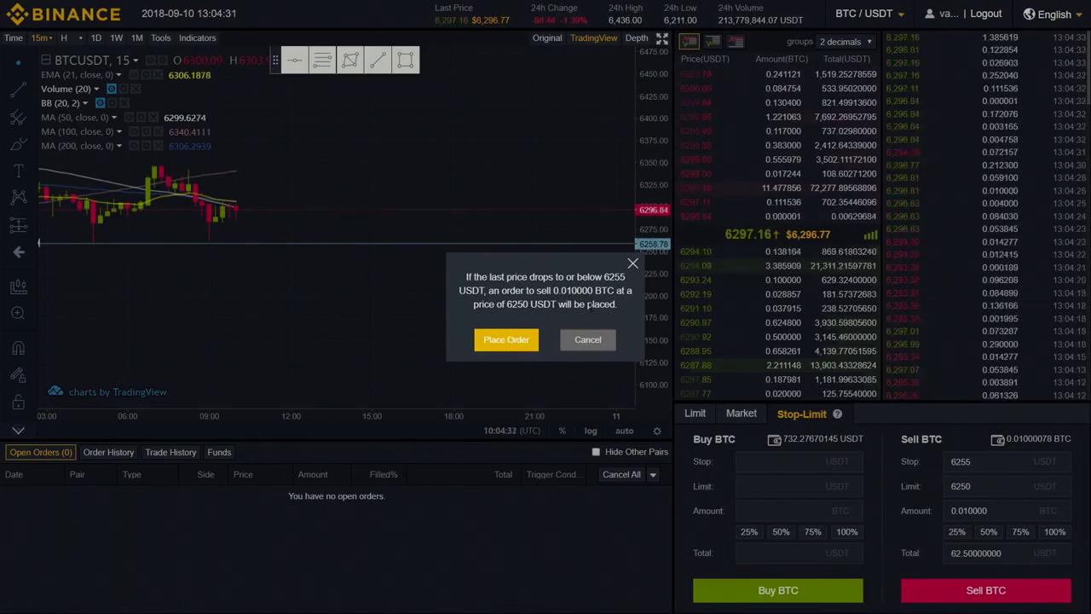
pyautogui.click(506, 340)
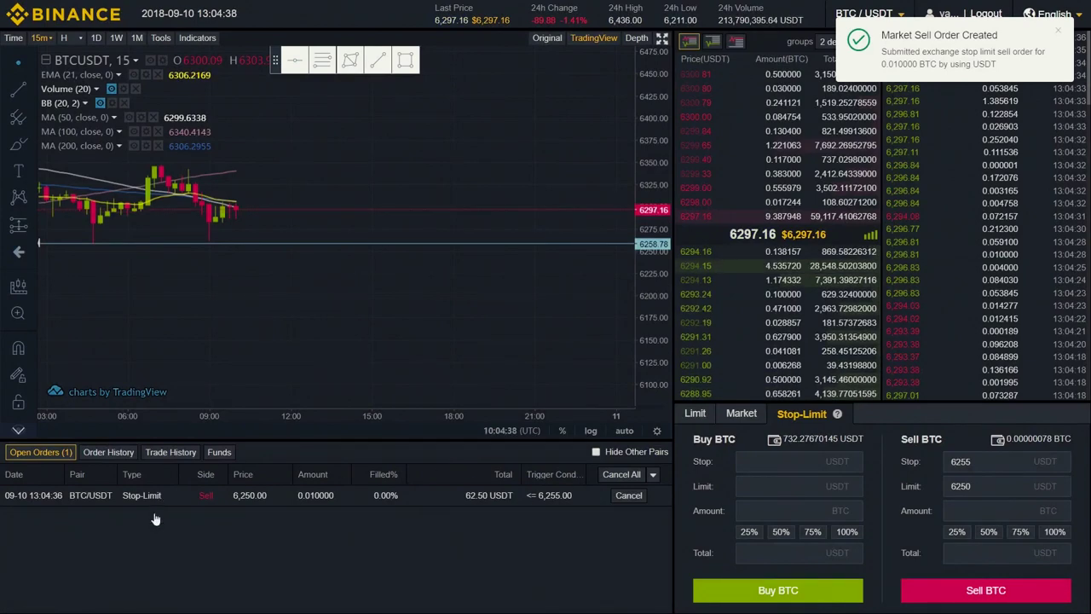
# Pan the BTC/USDT chart back and forth to inspect earlier and later candles.
pyautogui.moveTo(196, 307); pyautogui.dragTo(526, 314)
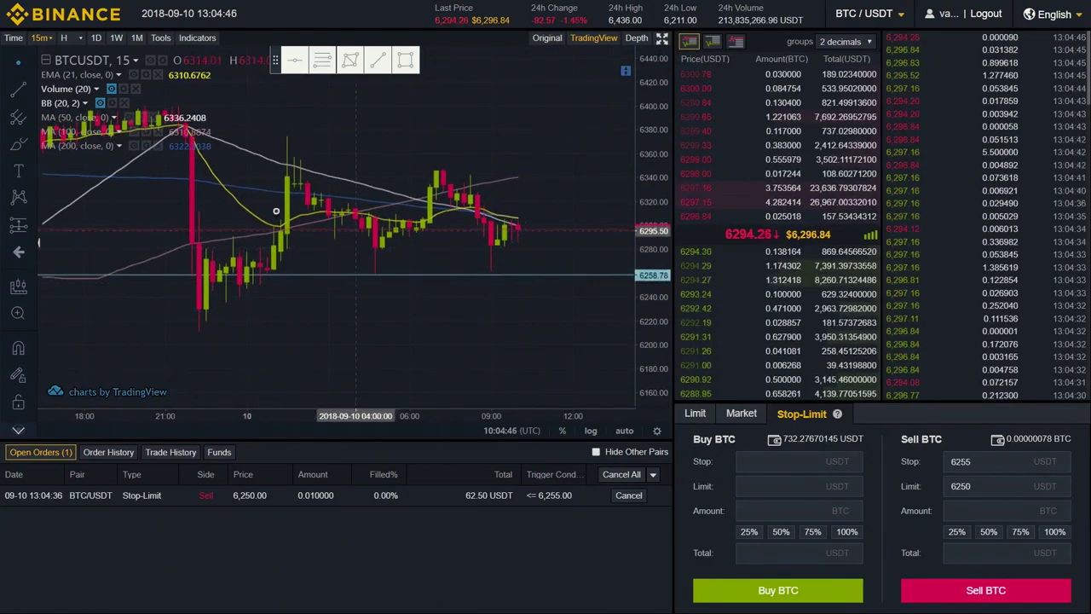
pyautogui.moveTo(319, 139); pyautogui.dragTo(344, 149)
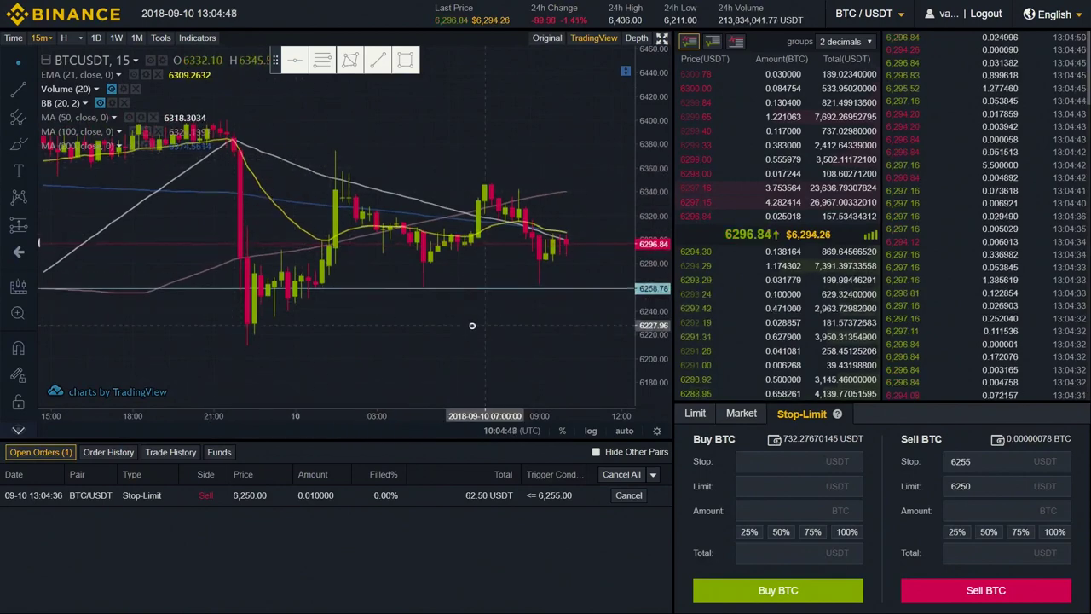
pyautogui.moveTo(470, 324)
pyautogui.mouseDown()
pyautogui.moveTo(432, 318)
pyautogui.moveTo(469, 312)
pyautogui.mouseUp()
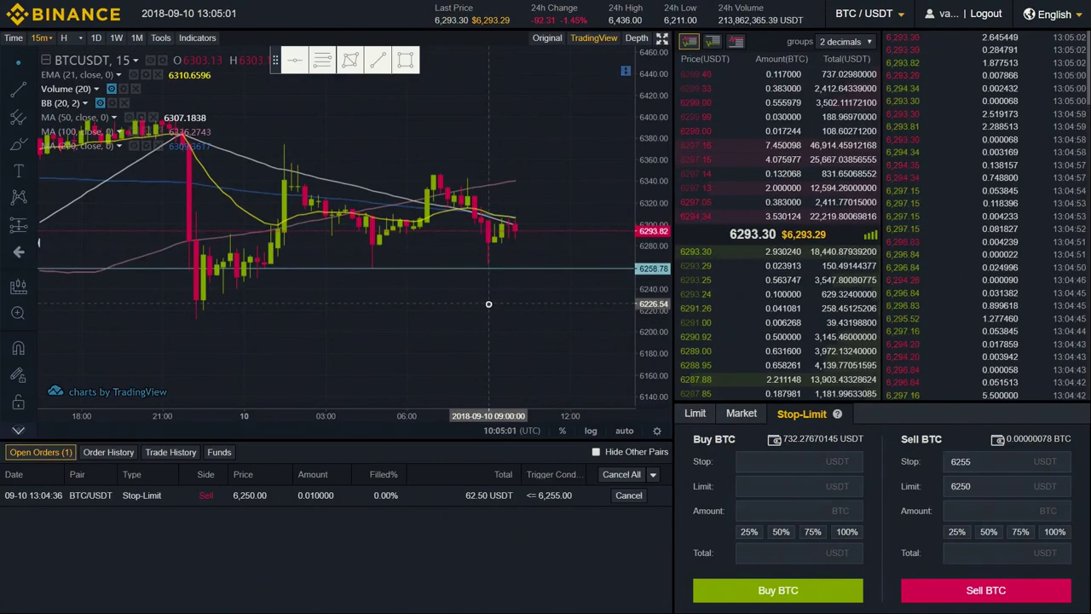
pyautogui.moveTo(162, 167); pyautogui.dragTo(263, 194)
pyautogui.moveTo(523, 329); pyautogui.dragTo(378, 282)
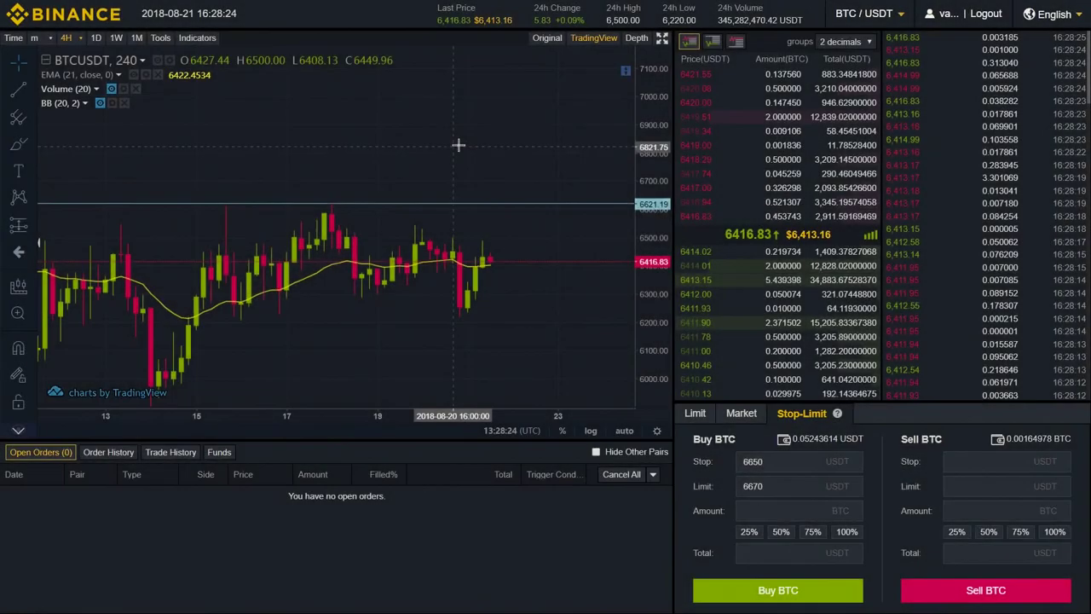
pyautogui.moveTo(390, 146); pyautogui.dragTo(479, 127)
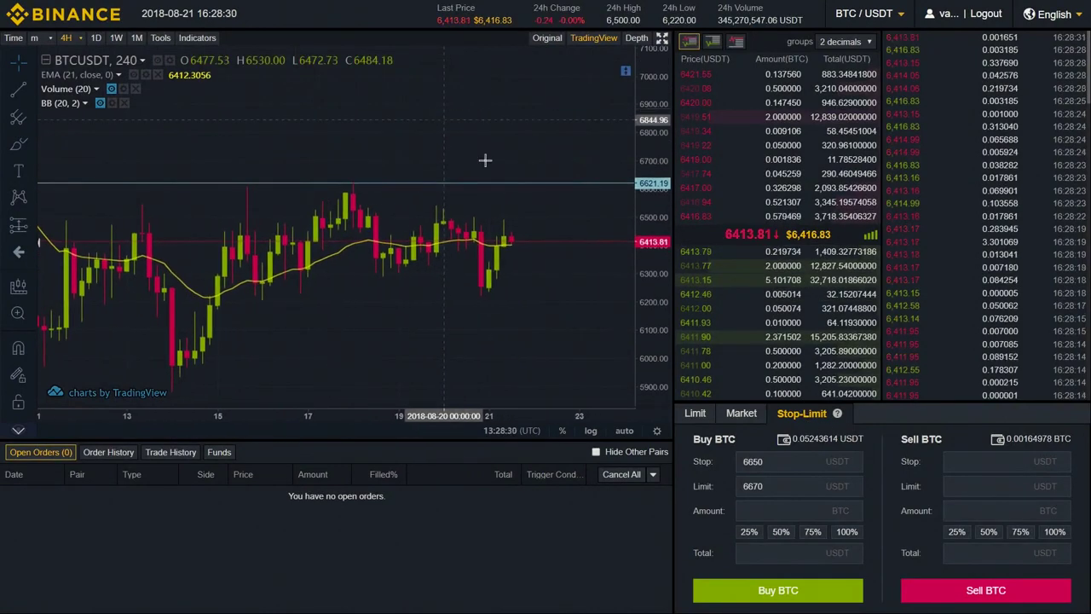
pyautogui.moveTo(487, 161)
pyautogui.mouseDown()
pyautogui.moveTo(360, 207)
pyautogui.moveTo(479, 161)
pyautogui.mouseUp()
pyautogui.moveTo(371, 200); pyautogui.dragTo(447, 205)
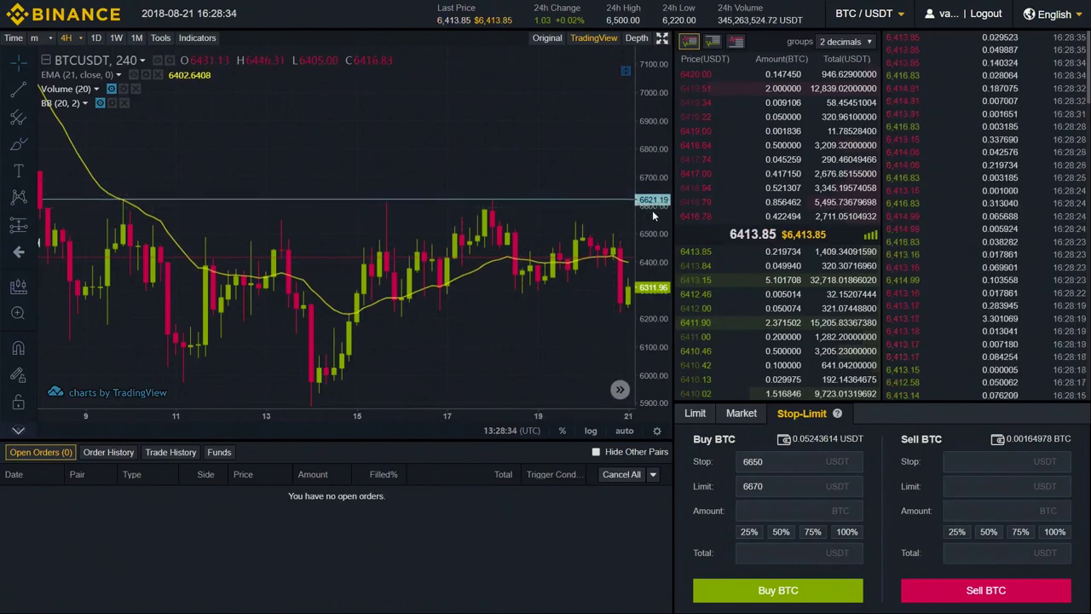
pyautogui.moveTo(583, 148); pyautogui.dragTo(549, 153)
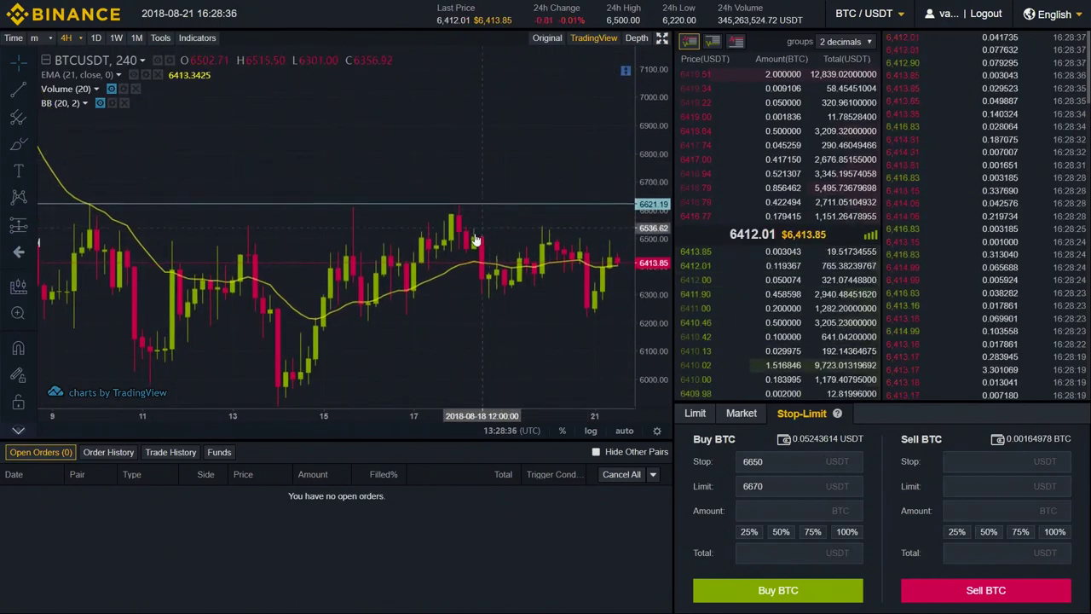
pyautogui.moveTo(487, 212); pyautogui.dragTo(503, 168)
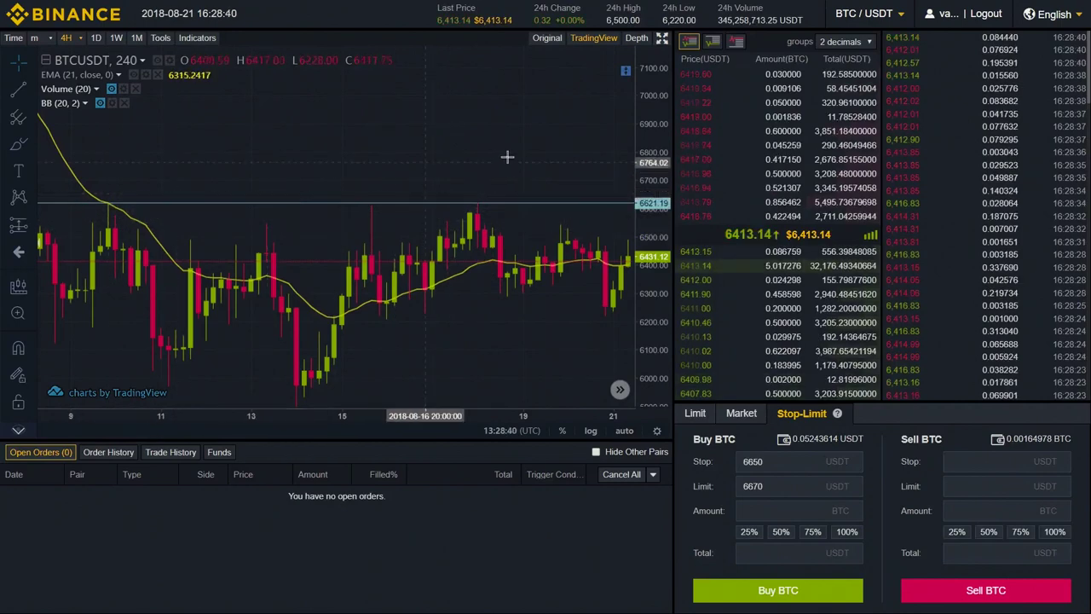
pyautogui.moveTo(507, 157); pyautogui.dragTo(280, 146)
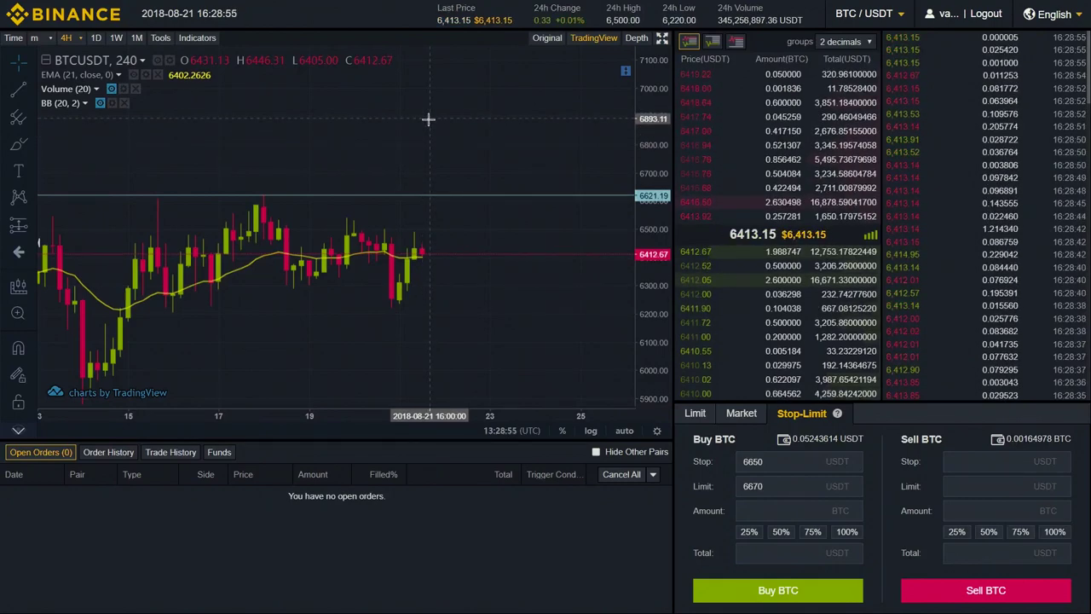
pyautogui.moveTo(424, 175); pyautogui.dragTo(477, 190)
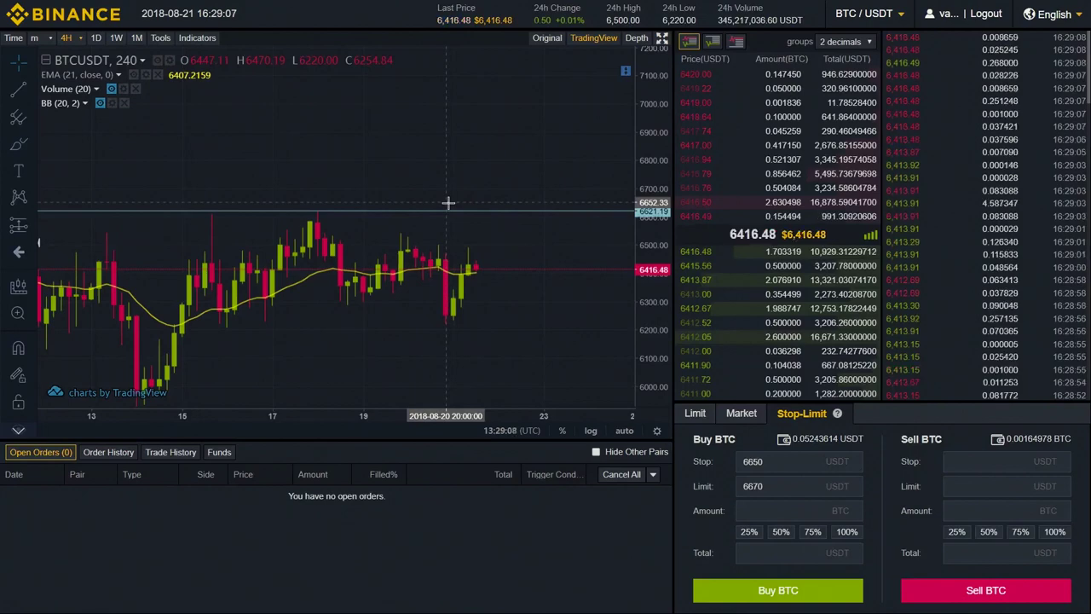
# Check the 6650 stop and 6670 limit, then set the buy amount to 100% (0.000007 BTC).
pyautogui.click(771, 462)
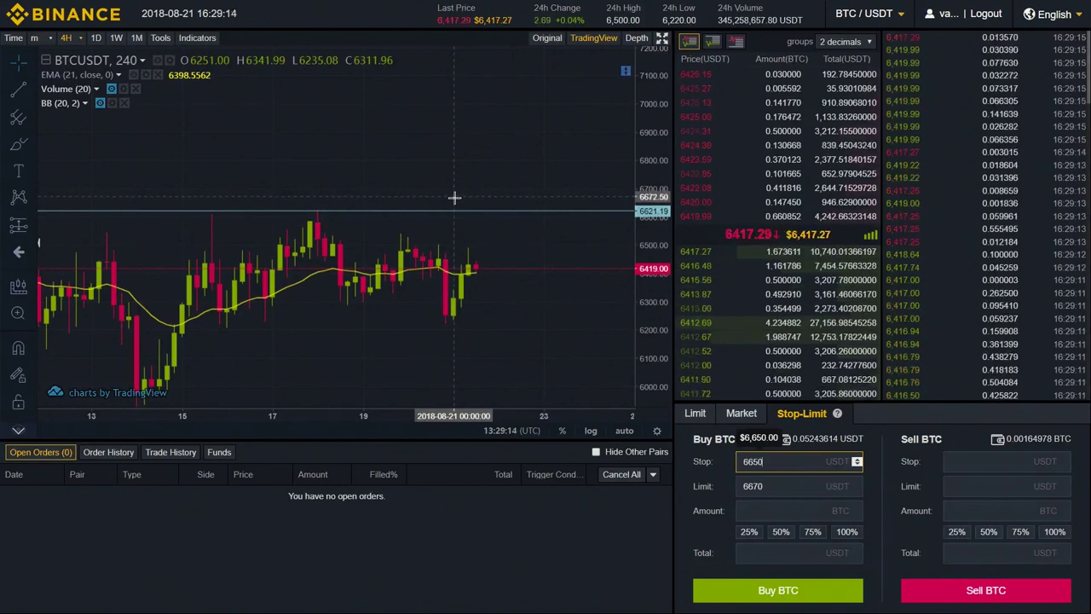
pyautogui.press('Tab')
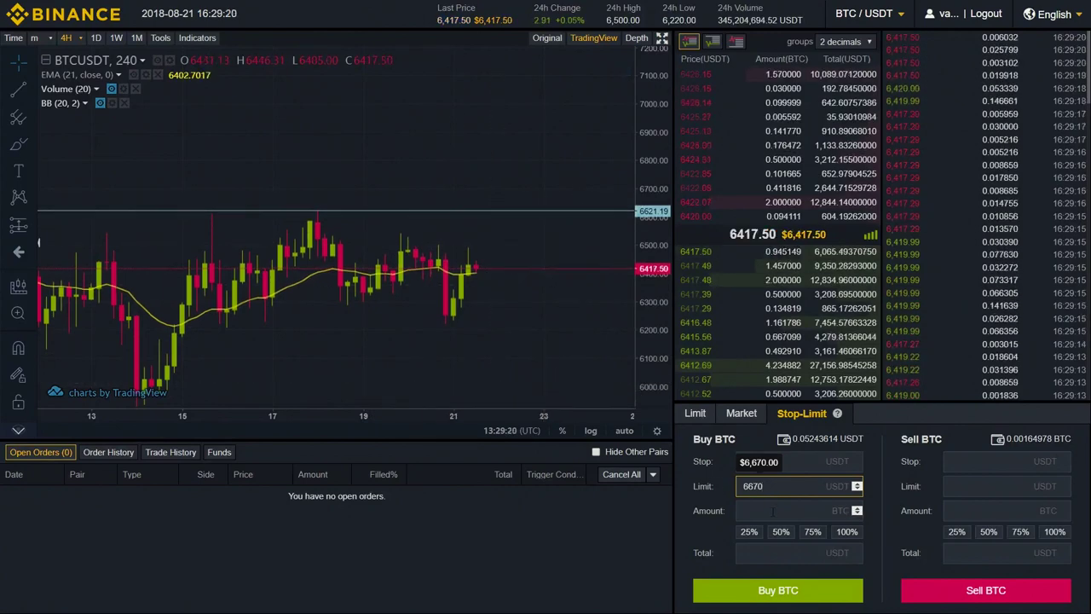
pyautogui.click(847, 531)
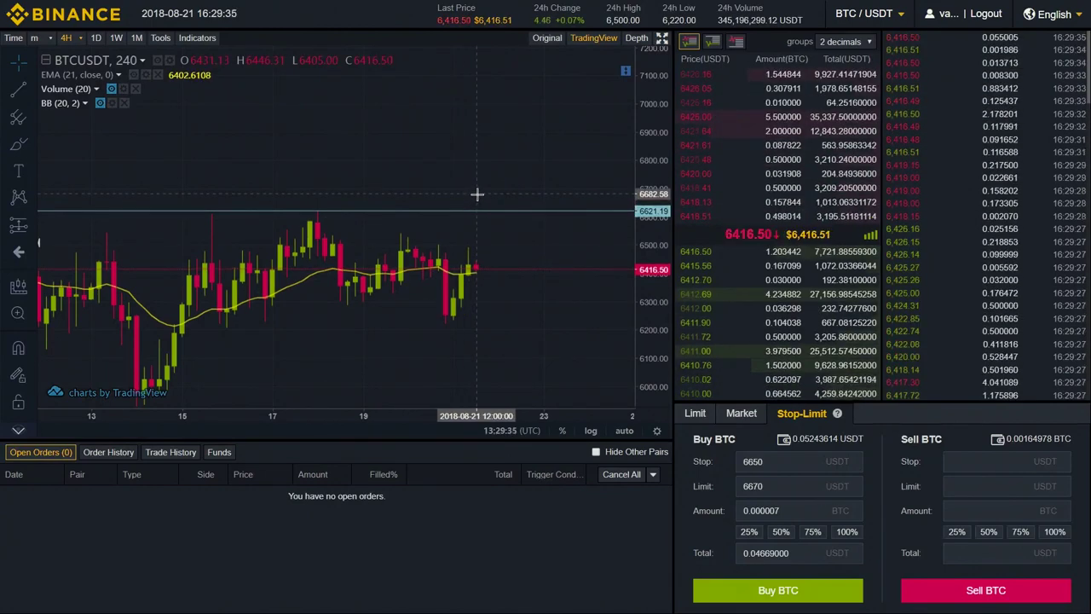
pyautogui.hscroll(2, 512, 170)
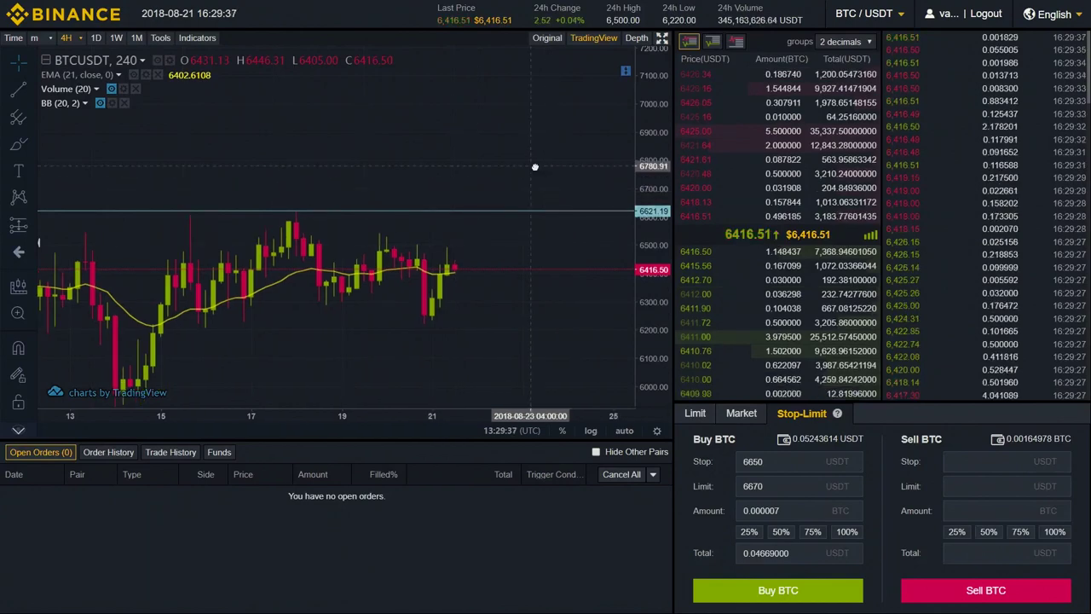